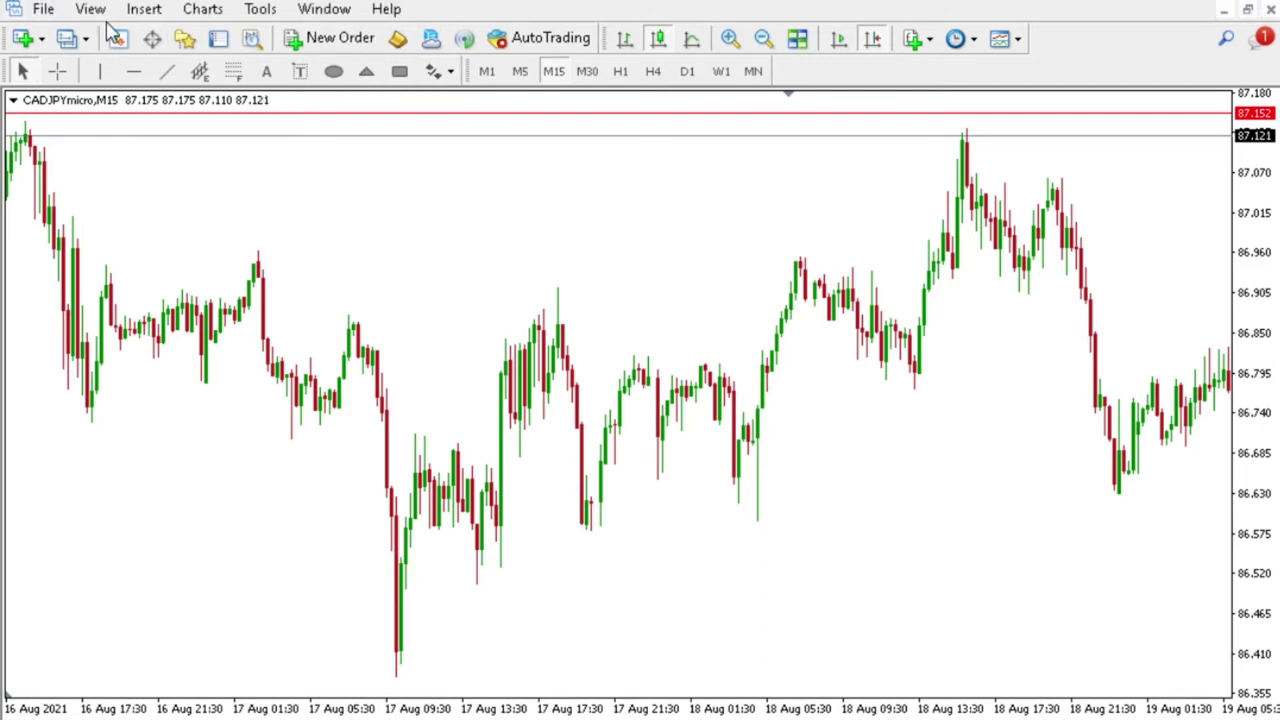
- Insert a Relative Strength Index from the Oscillators menu with period 14
left_click(140, 9)
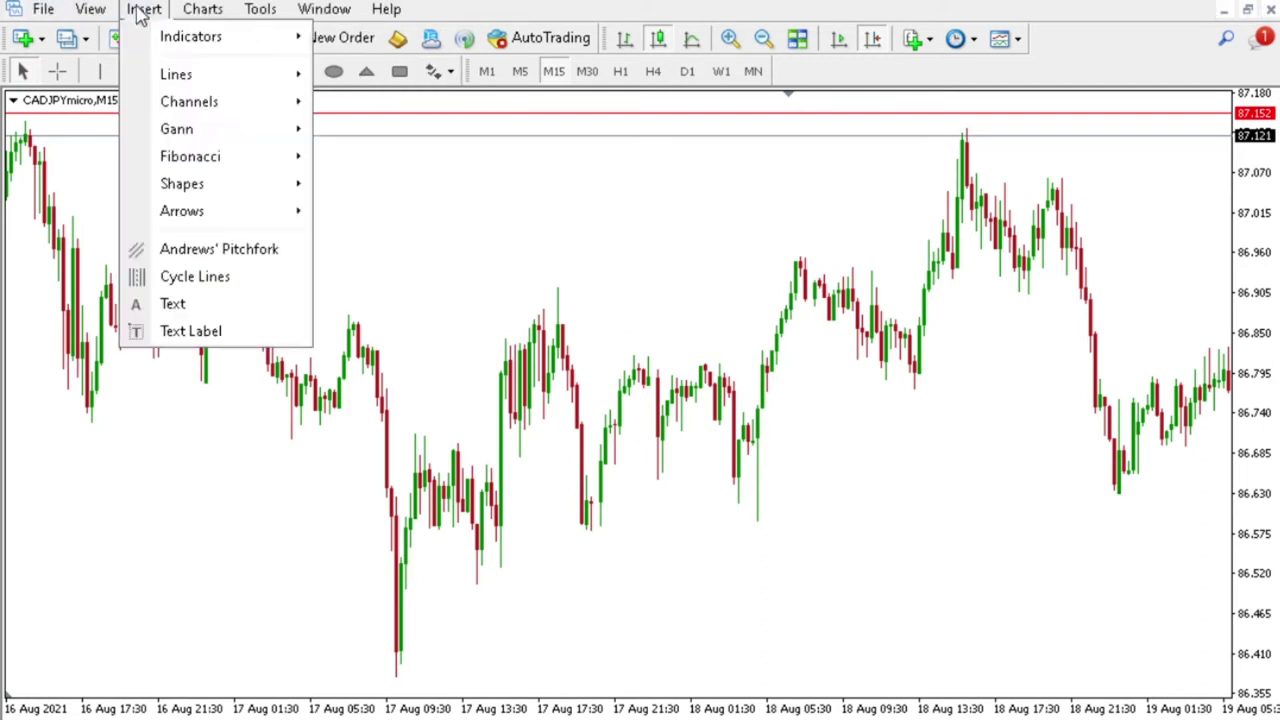
mouse_move(186, 37)
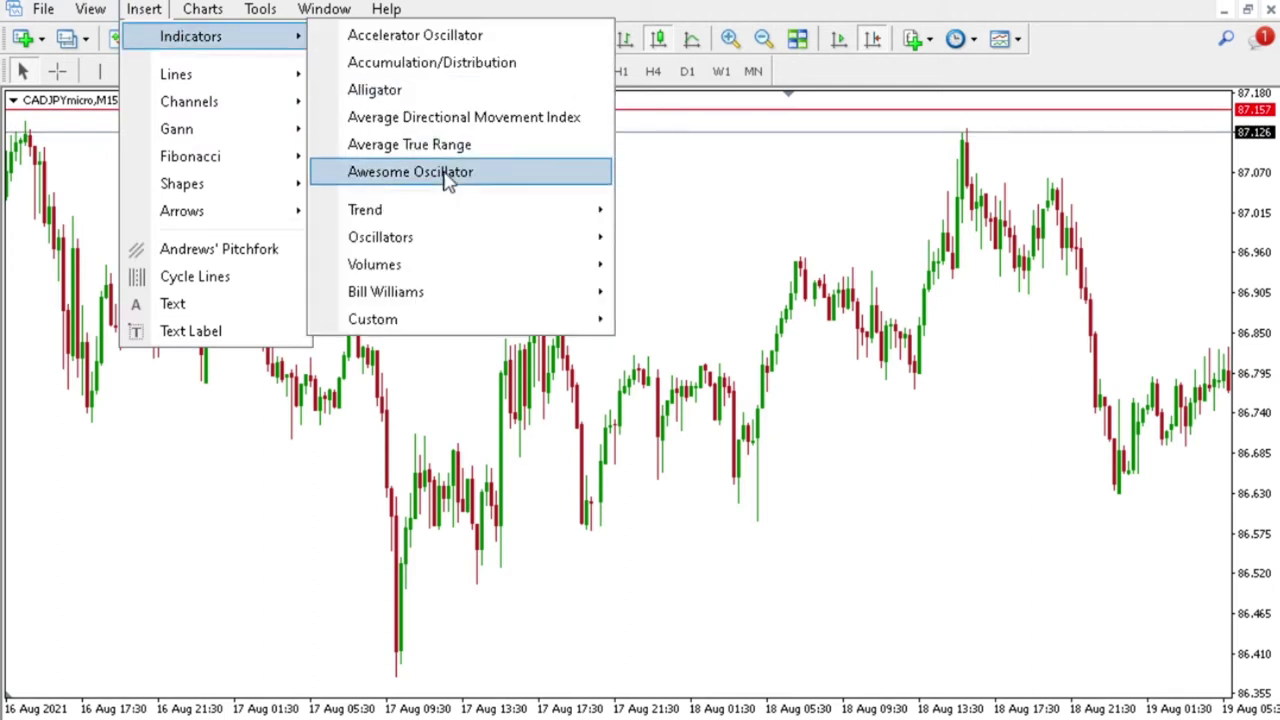
mouse_move(500, 245)
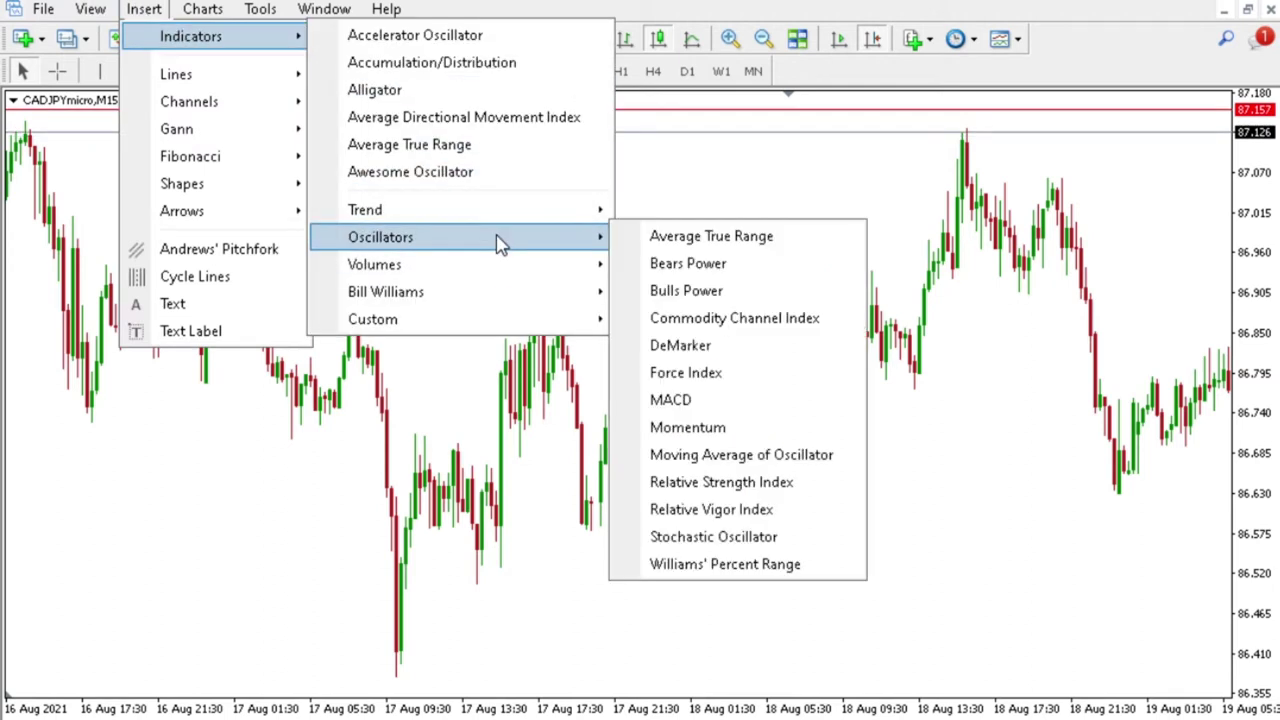
left_click(714, 484)
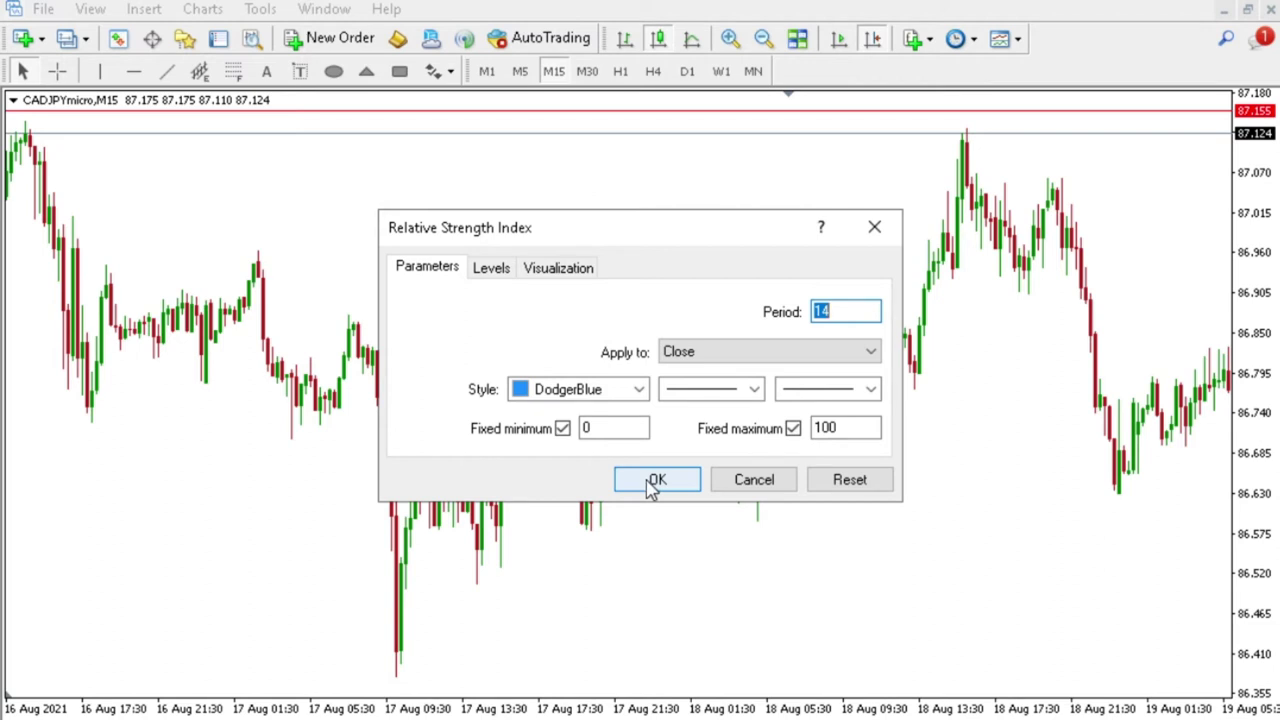
left_click(656, 480)
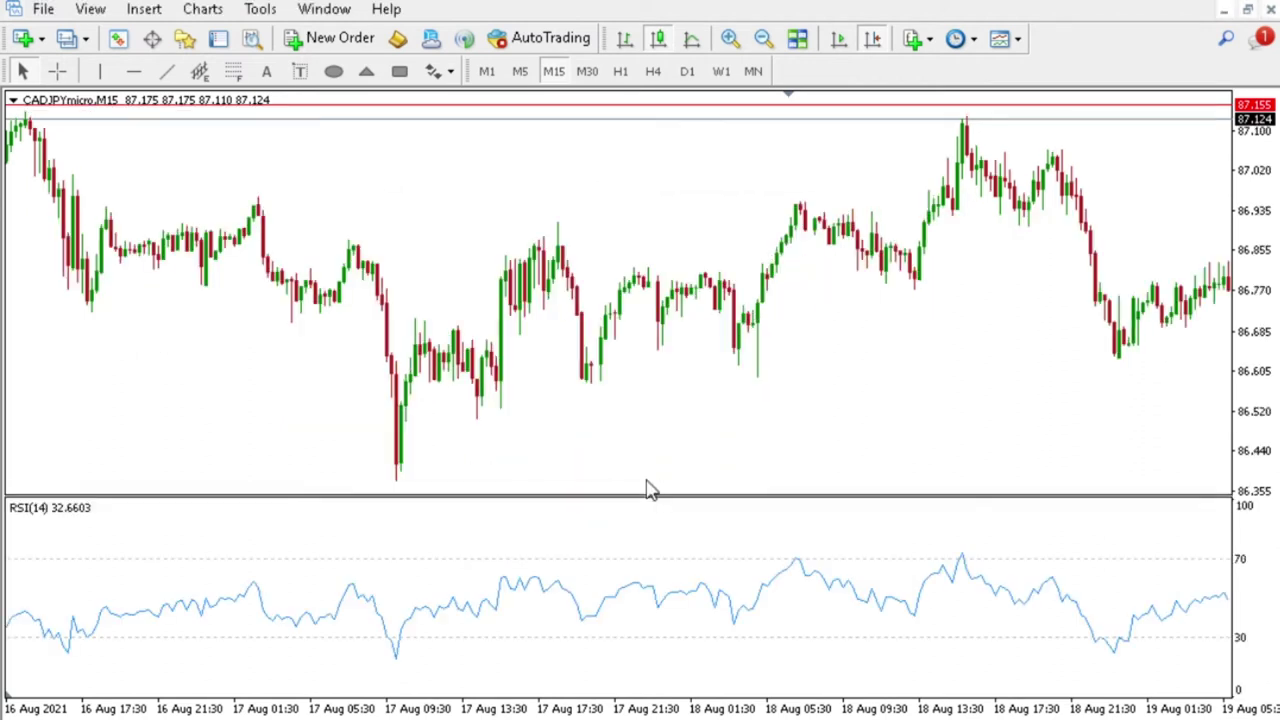
- Show the Navigator, re-expand the Trend group, and drag Moving Average onto the CADJPY chart
left_click(90, 12)
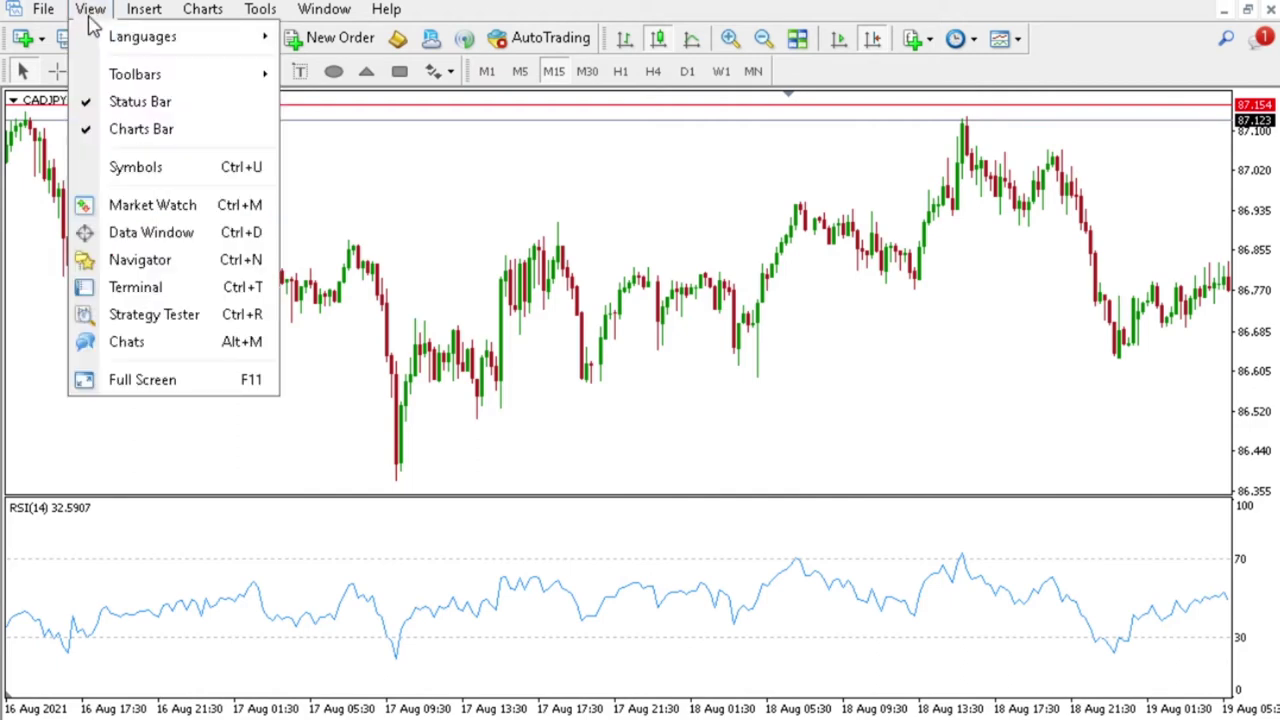
left_click(113, 262)
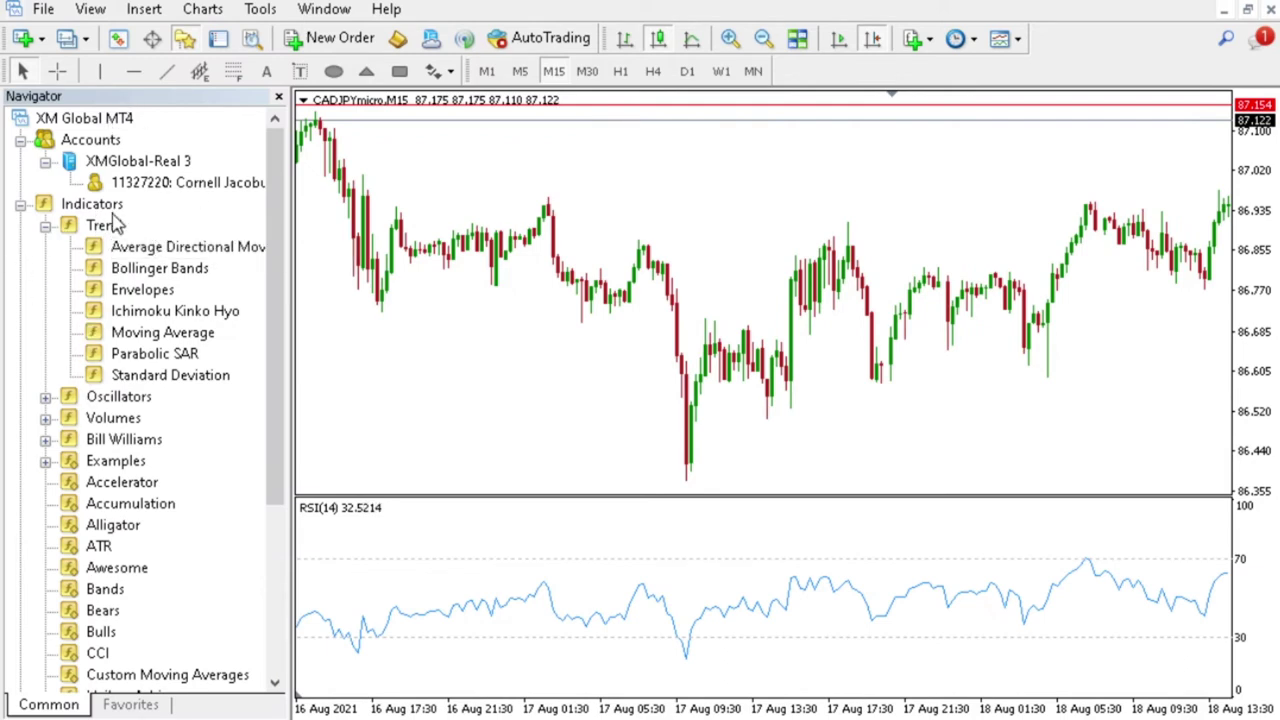
left_click(46, 228)
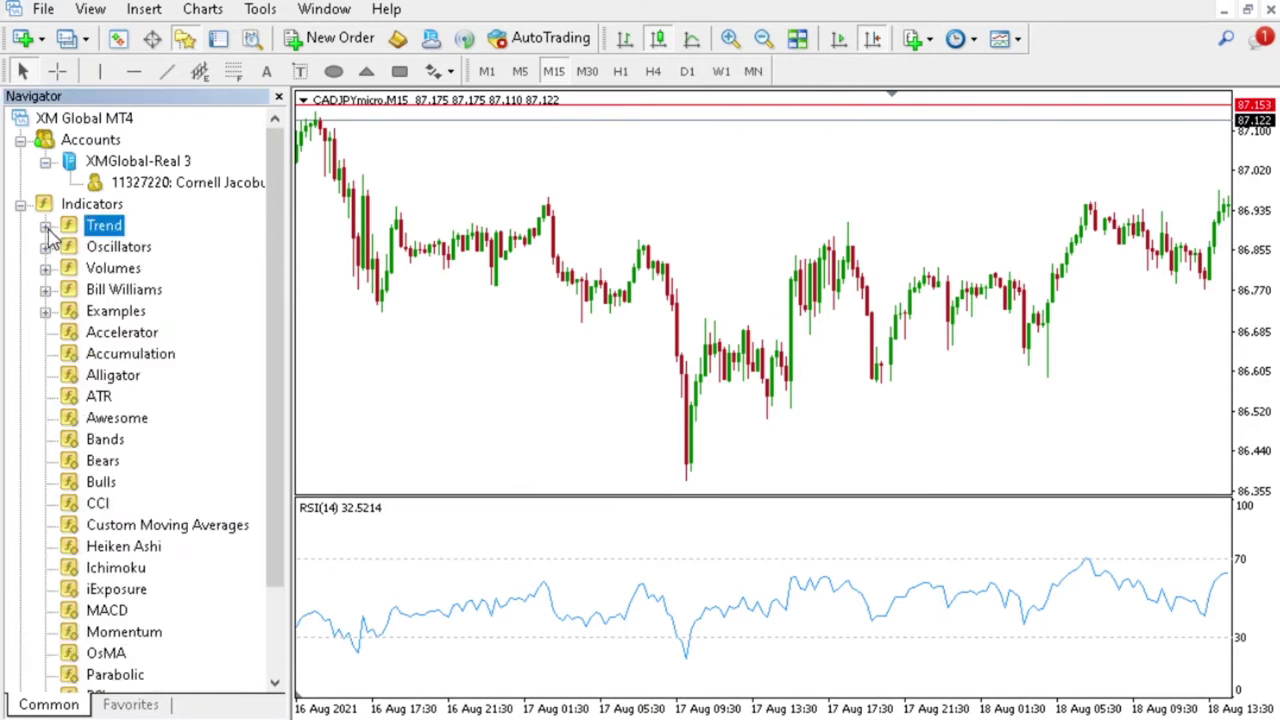
left_click(46, 228)
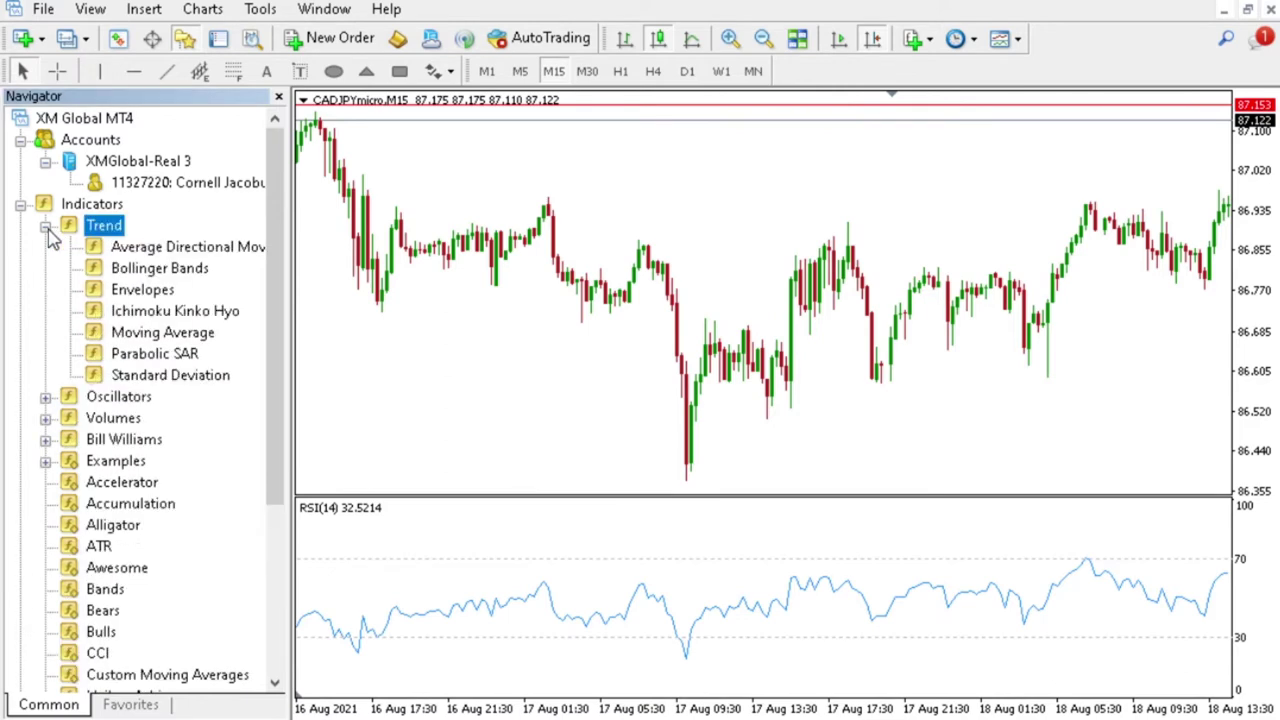
left_click(128, 333)
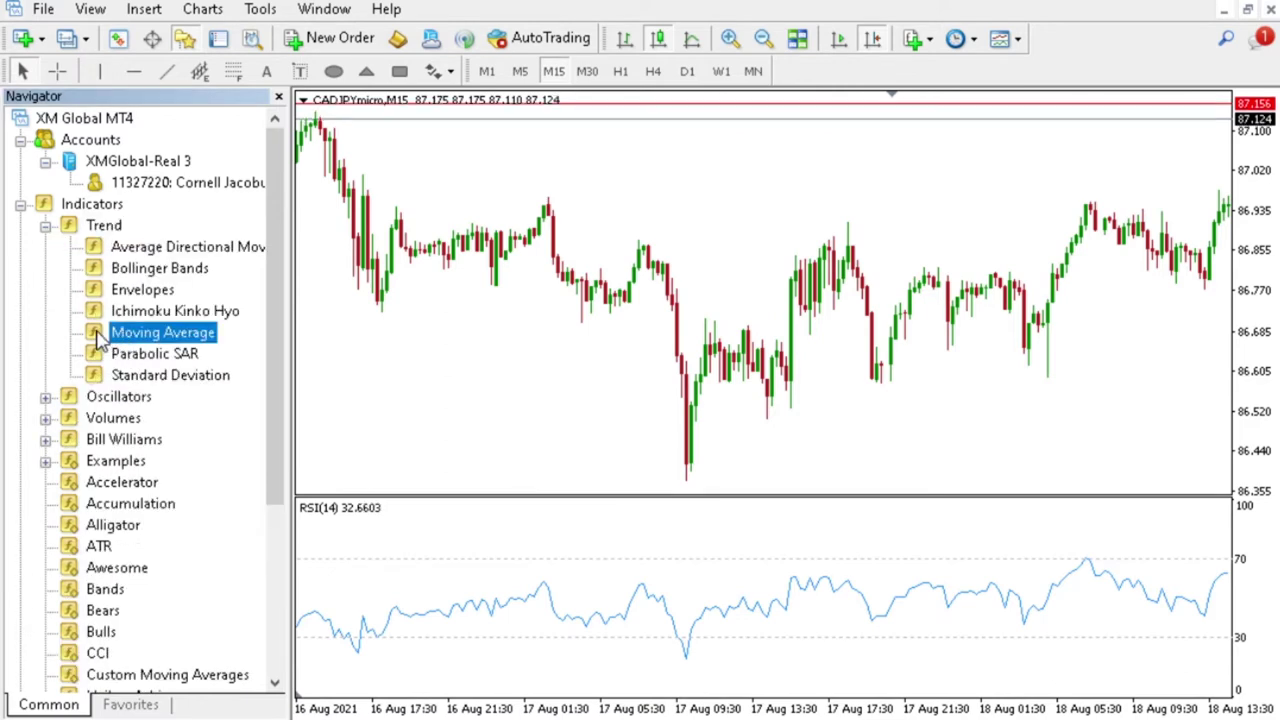
left_click_drag(98, 338, 818, 598)
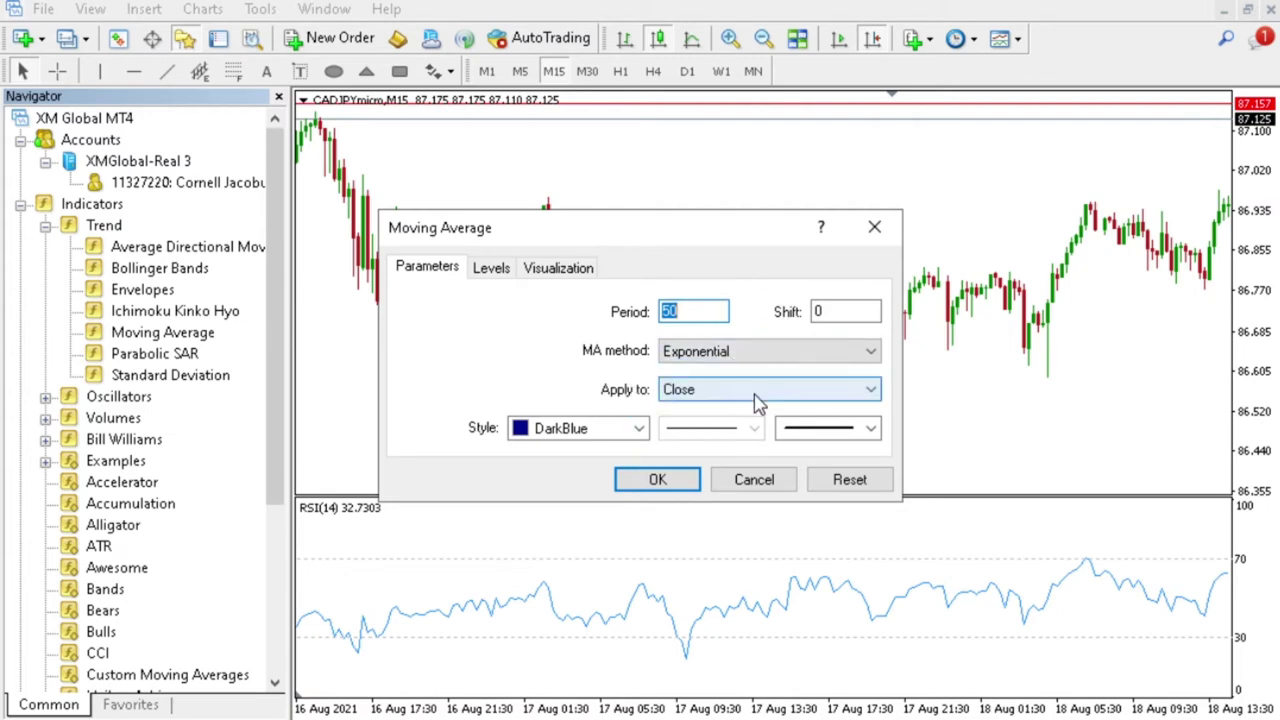
left_click(656, 481)
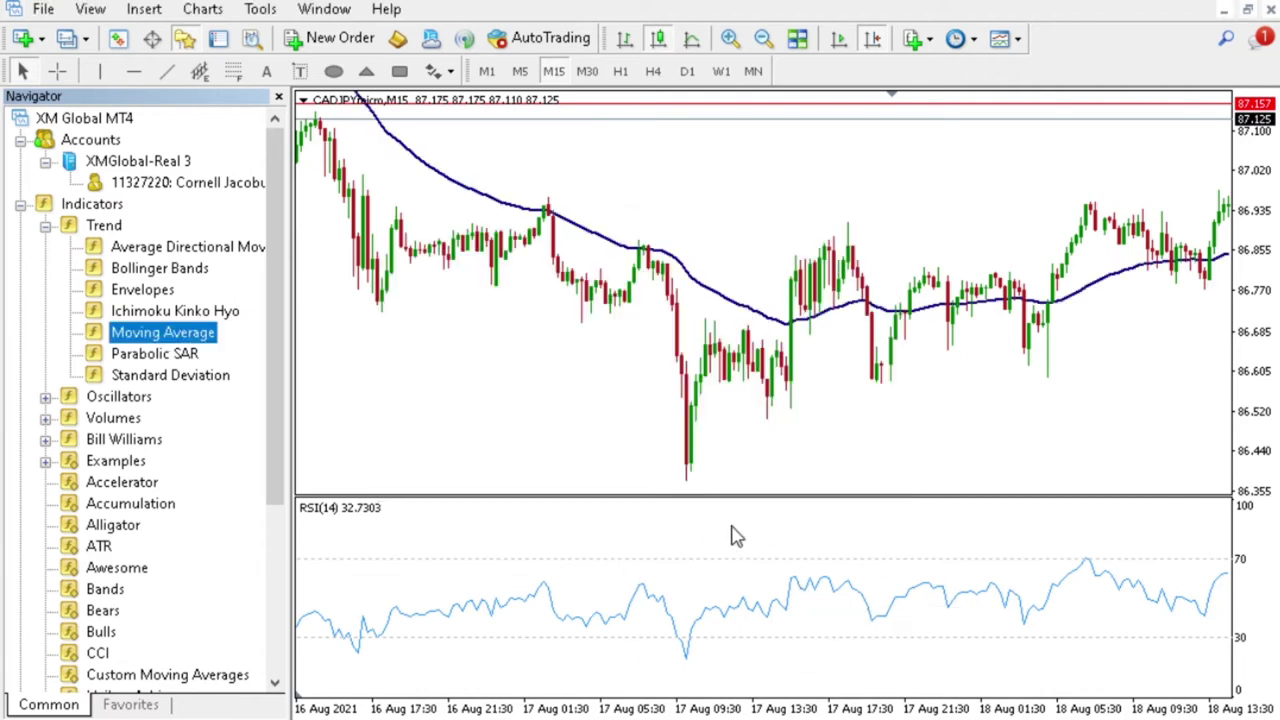
right_click(694, 280)
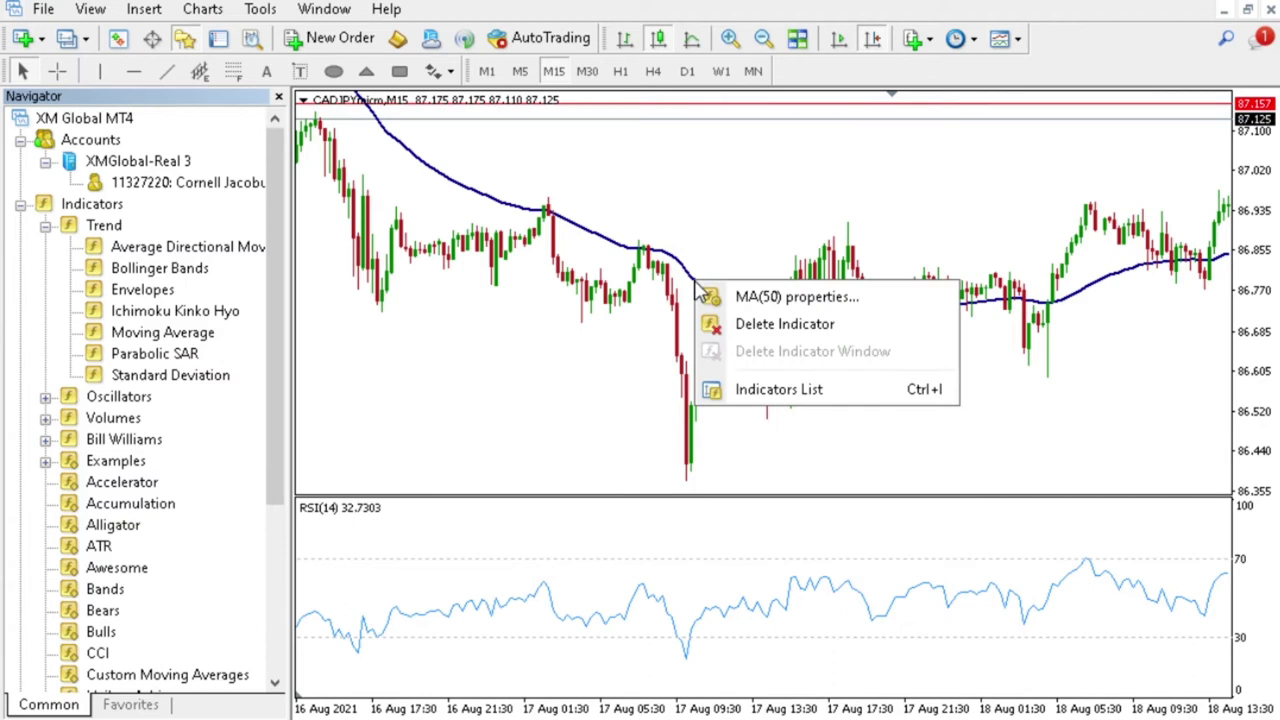
left_click(733, 324)
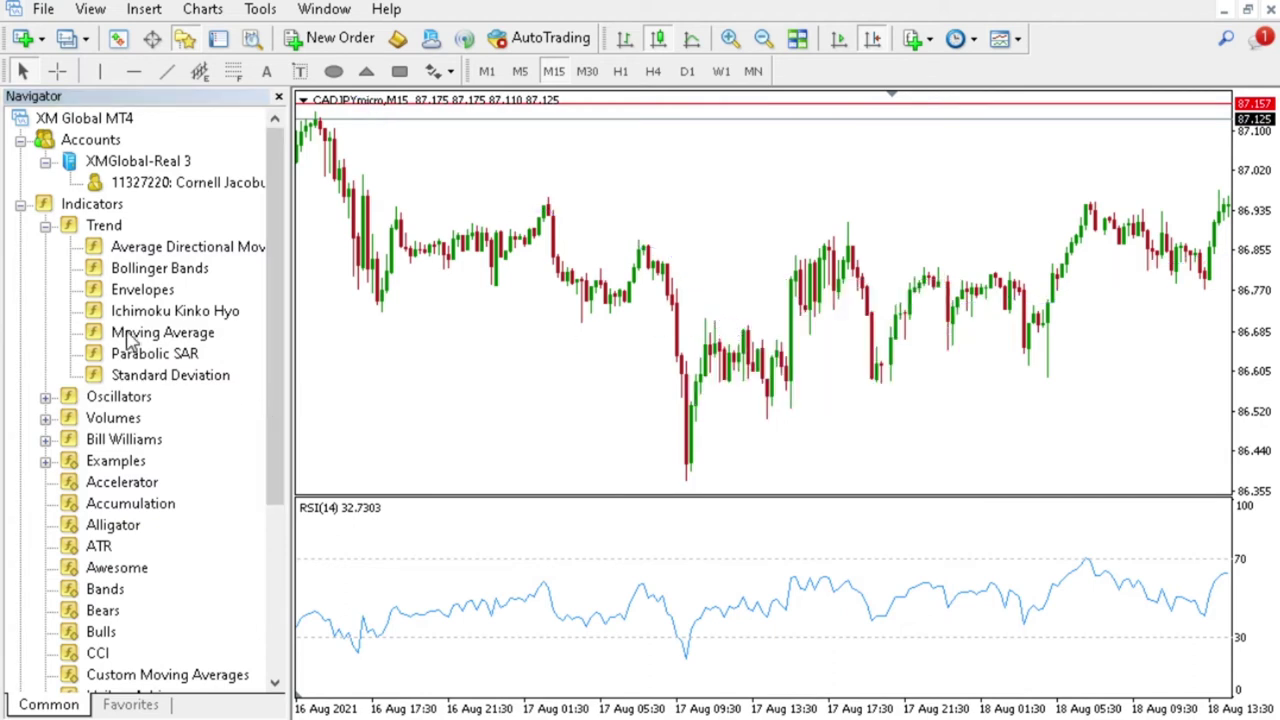
- Add a Moving Average to the RSI window applied to Previous Indicator's Data
left_click_drag(118, 338, 779, 592)
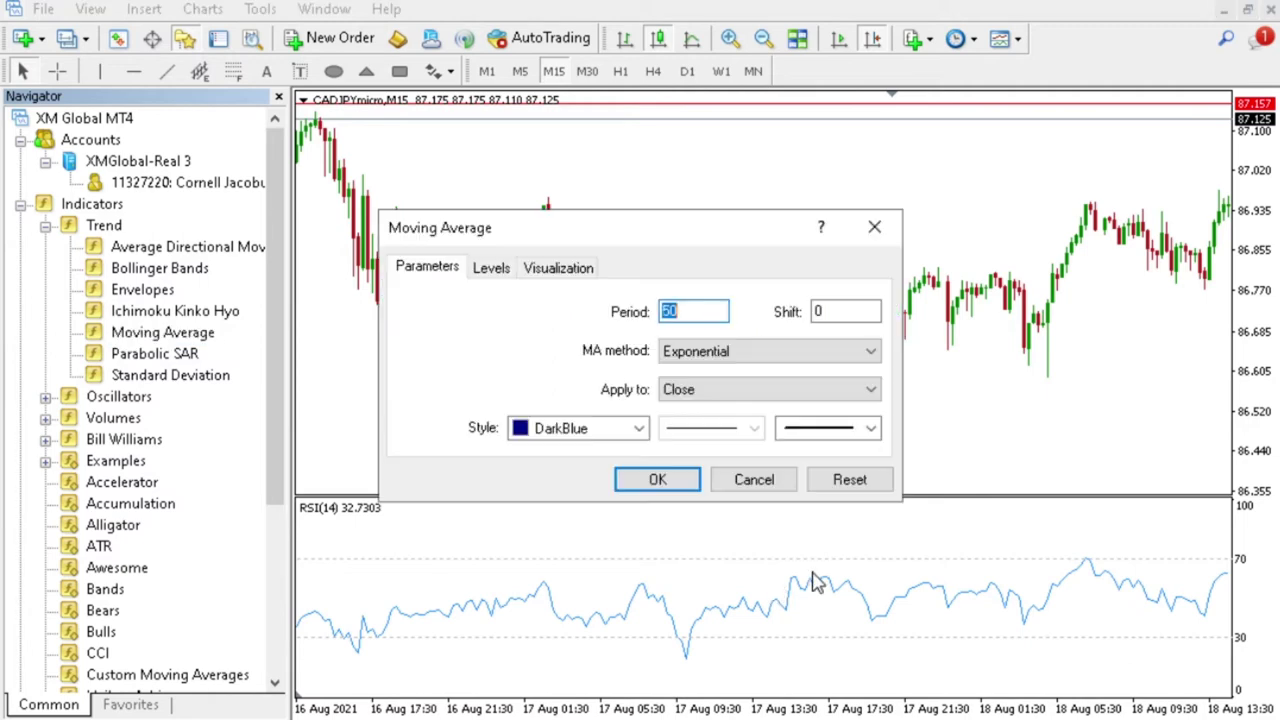
left_click(727, 393)
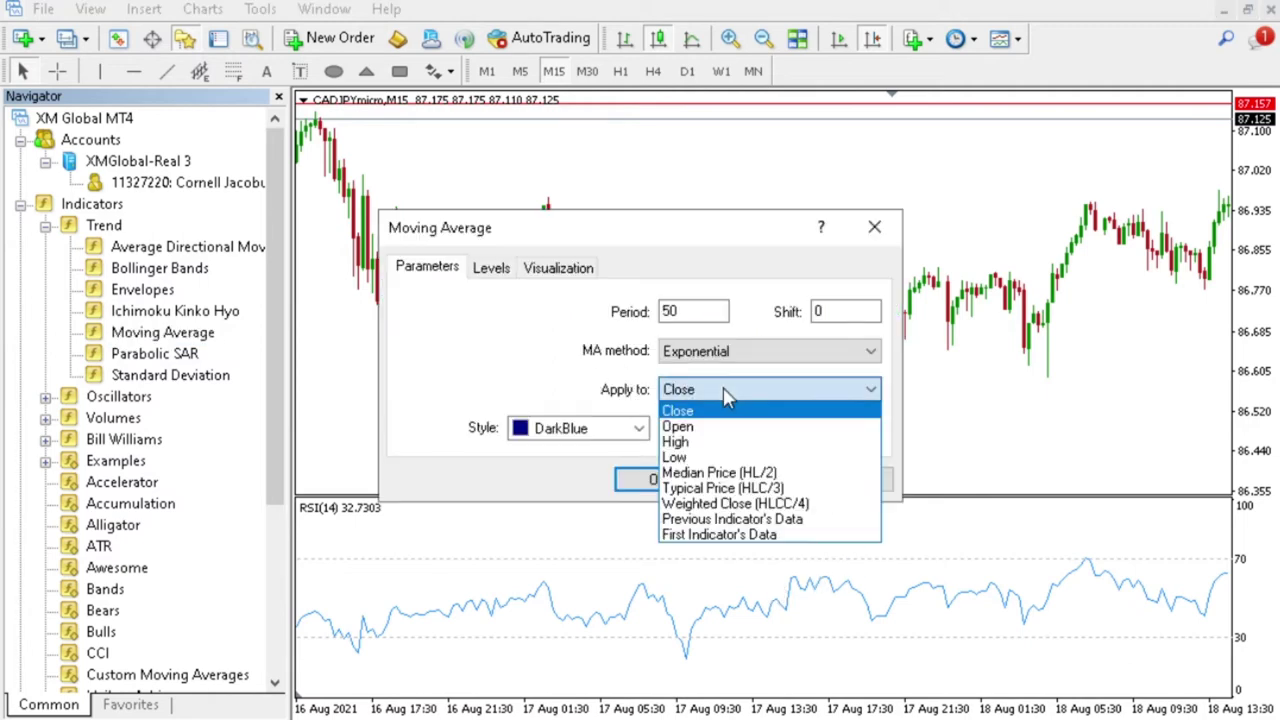
left_click(752, 521)
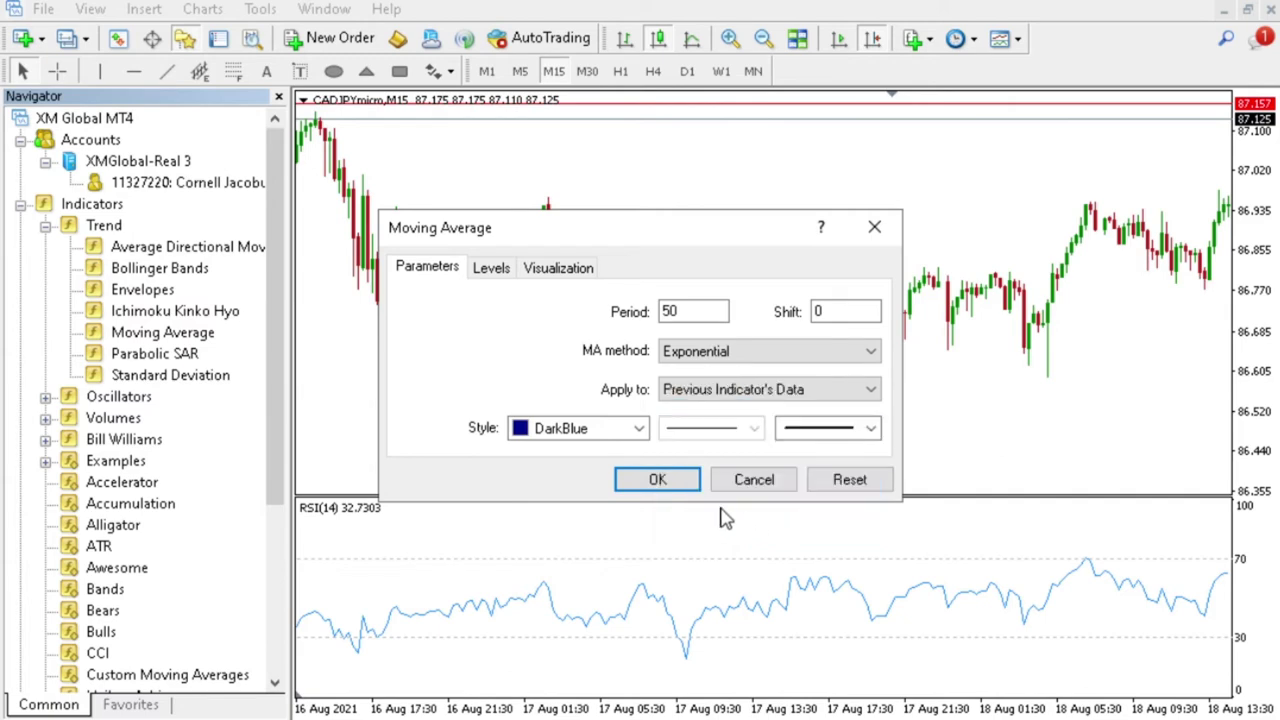
left_click(678, 487)
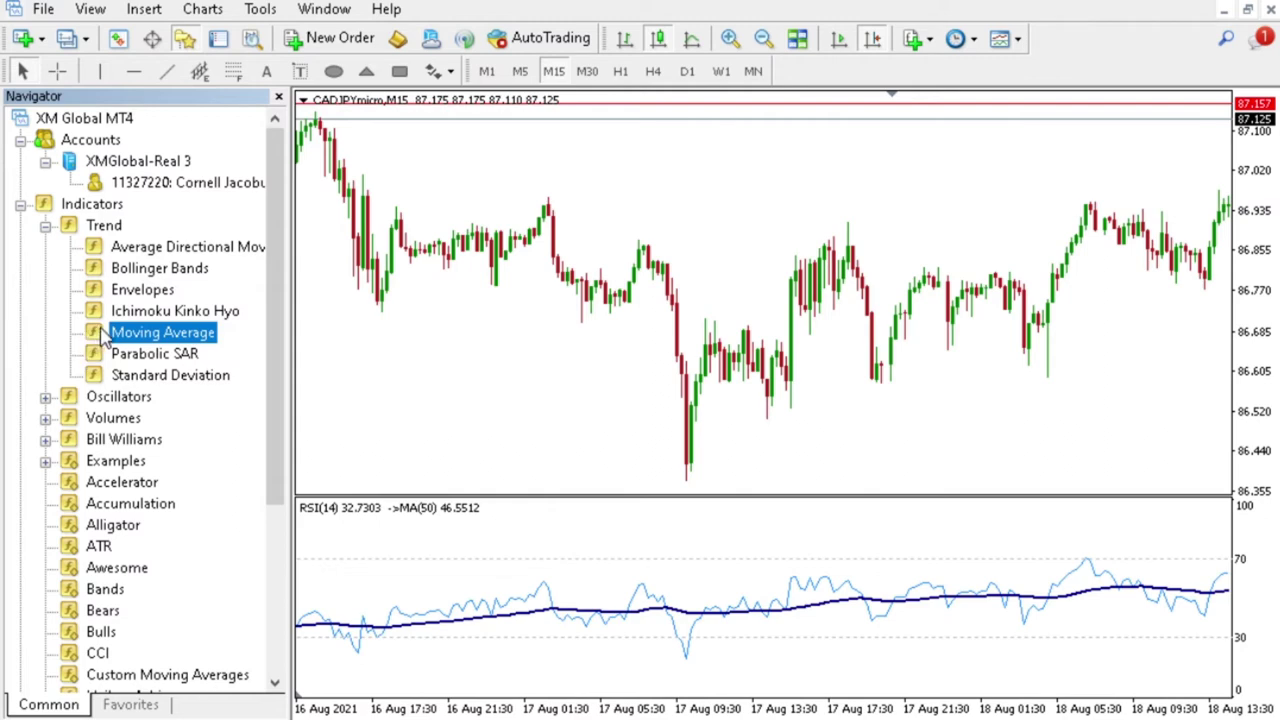
left_click_drag(103, 338, 668, 551)
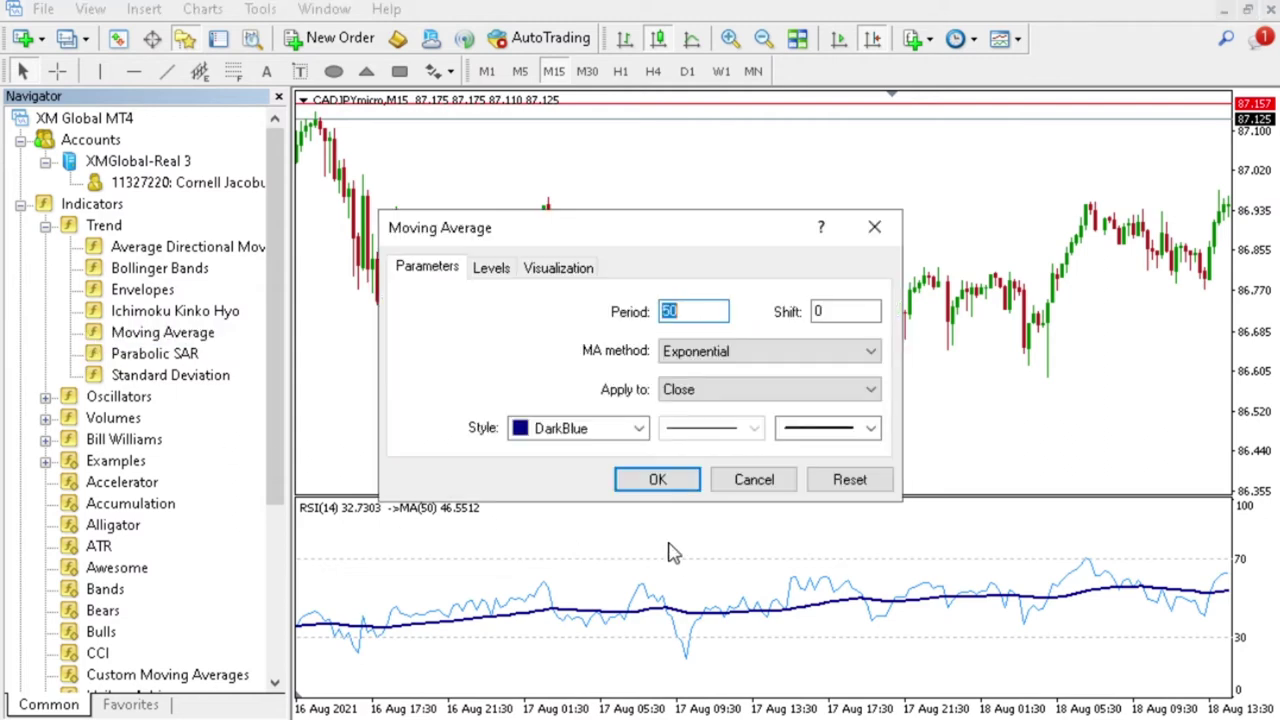
- Set the average to Previous Indicator's Data, DarkViolet, period 200, Simple, thinnest width
left_click(770, 392)
left_click(750, 522)
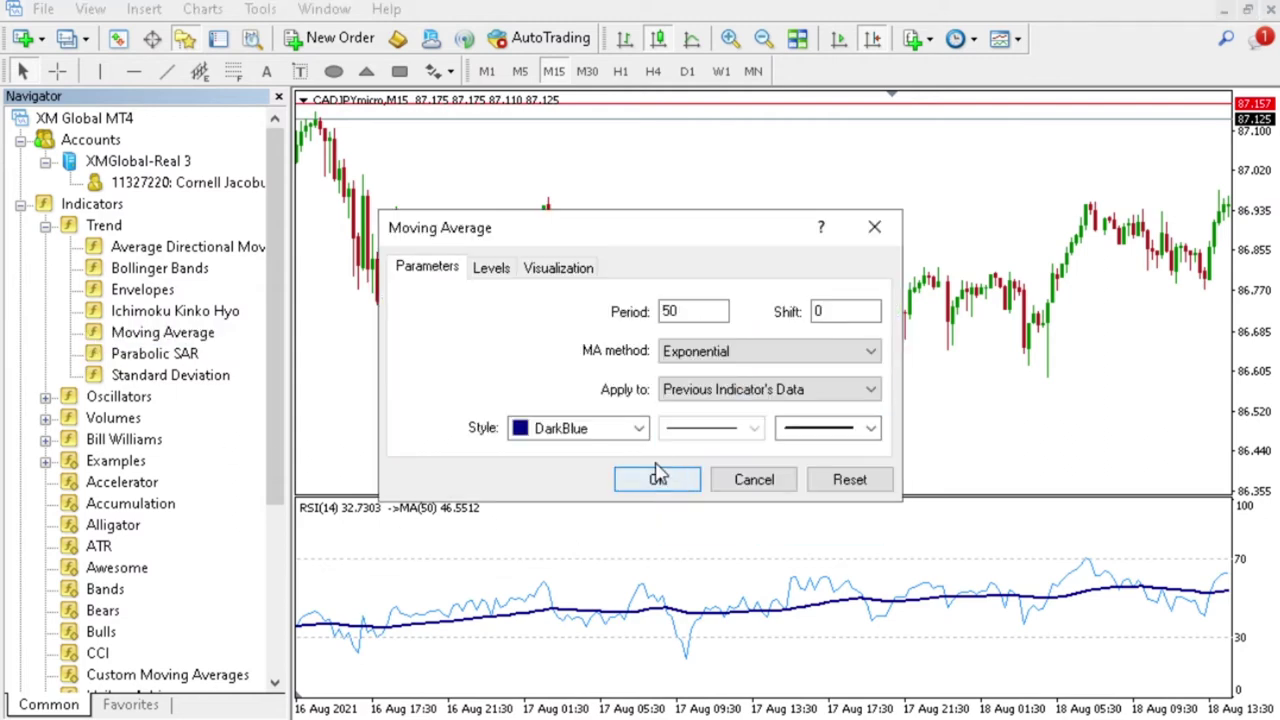
left_click(639, 428)
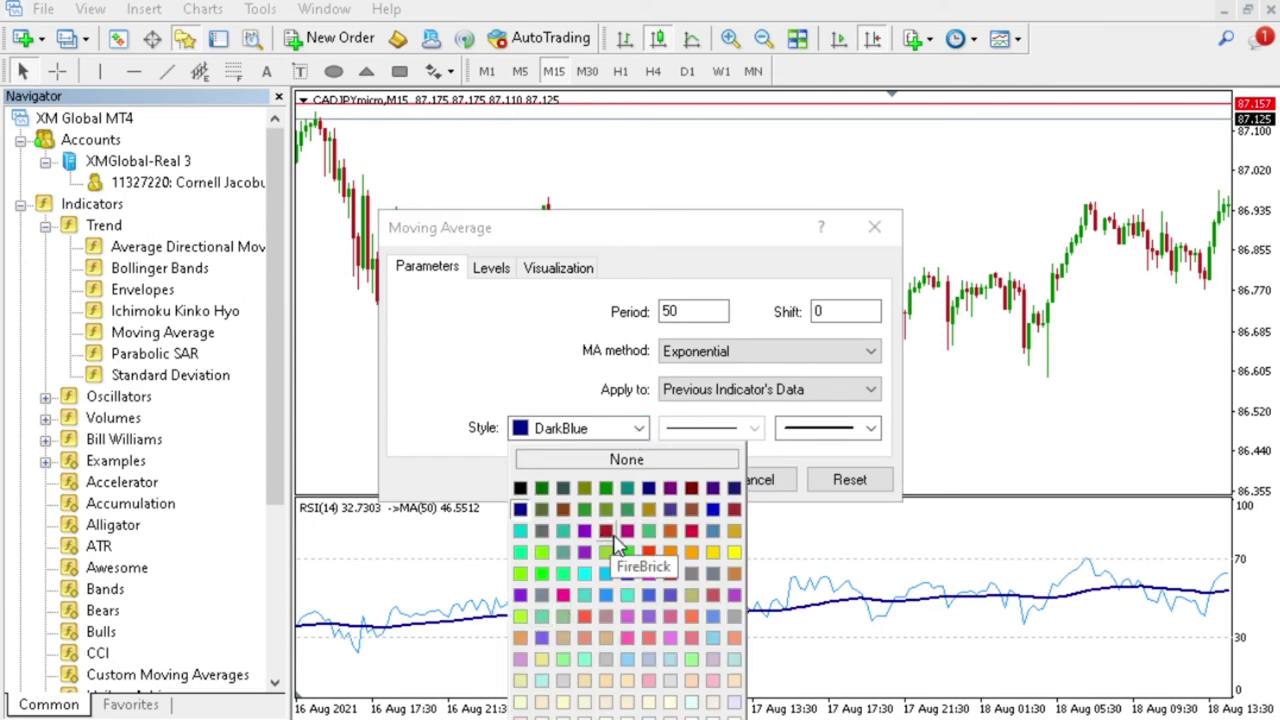
left_click(585, 530)
double_click(716, 314)
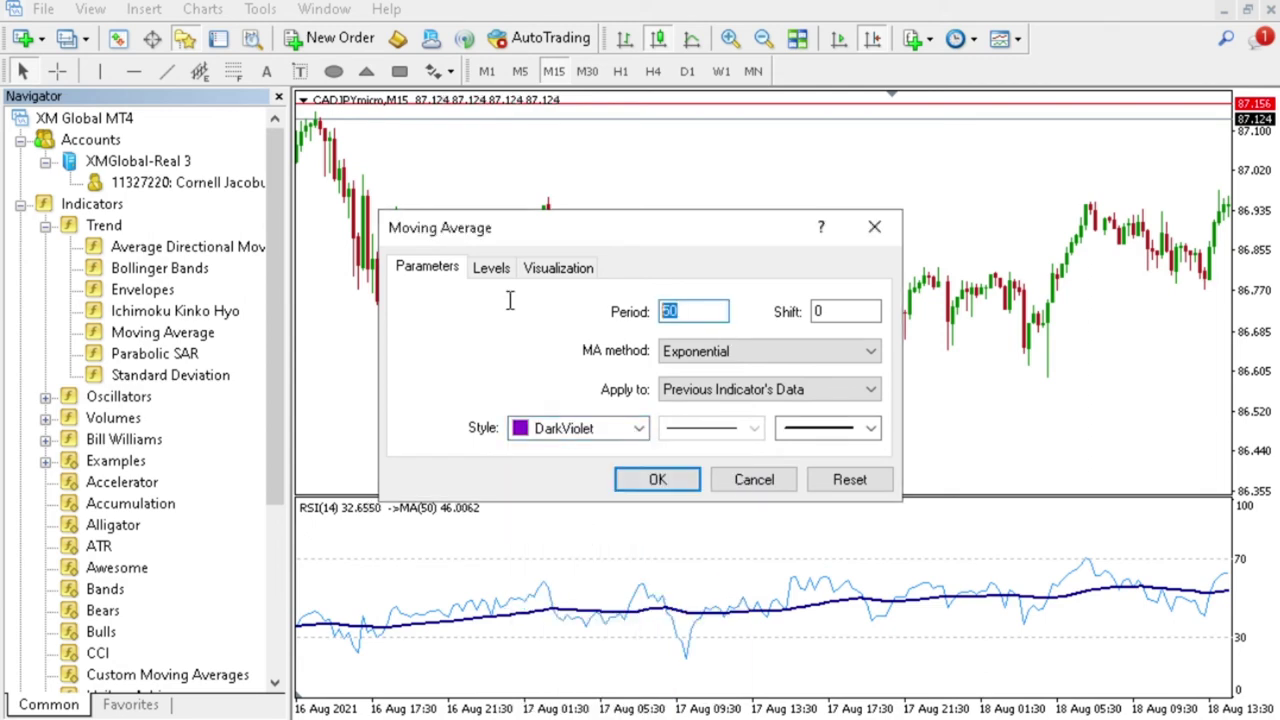
type("200")
left_click(748, 357)
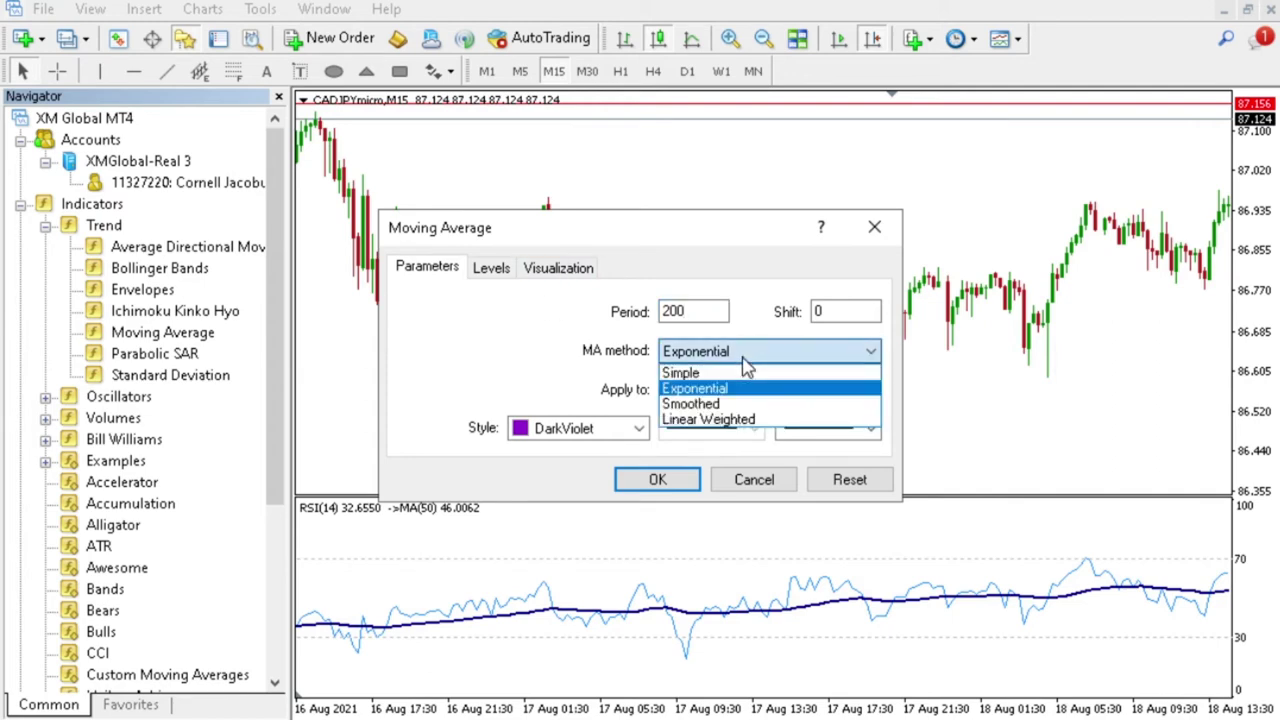
left_click(748, 373)
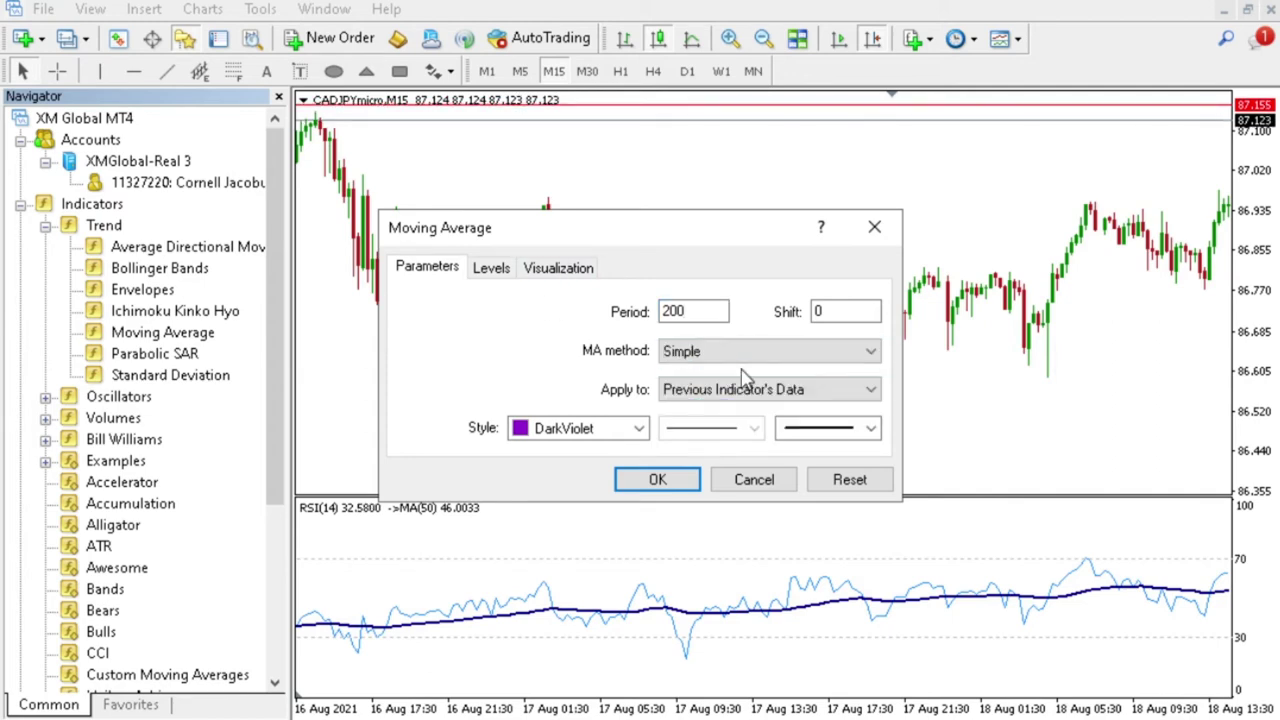
left_click(800, 444)
left_click(810, 455)
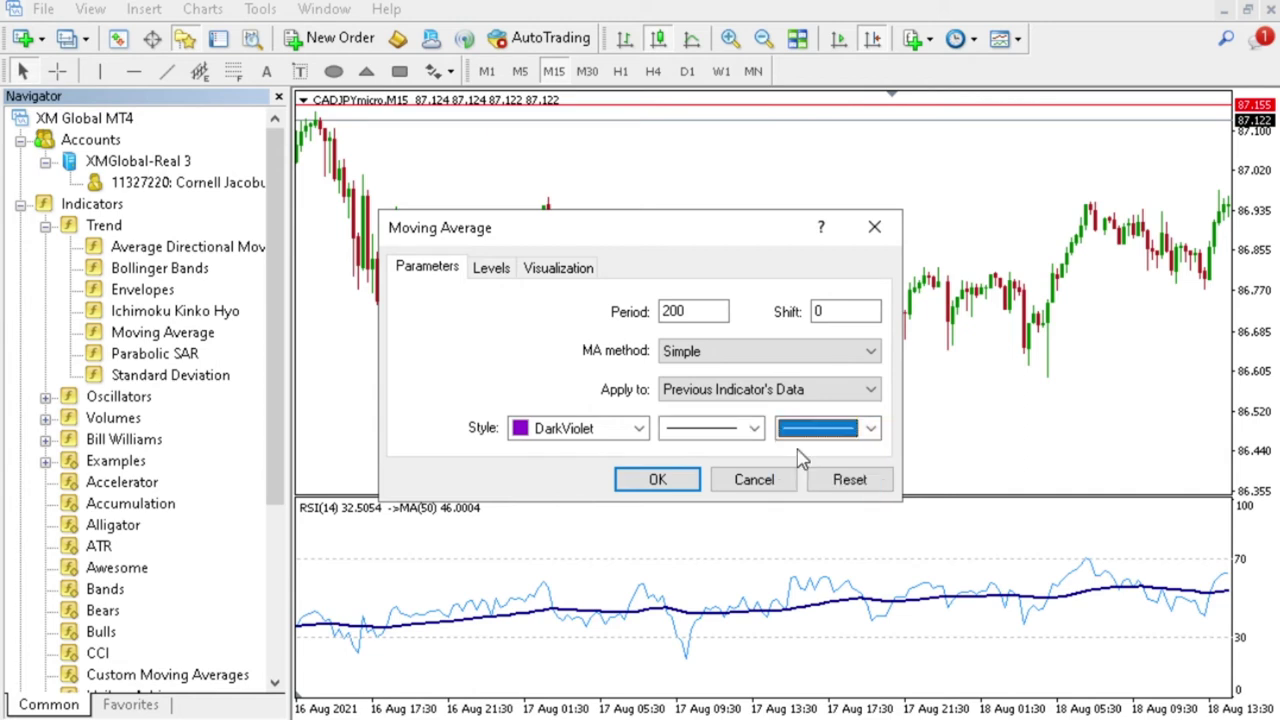
left_click(690, 482)
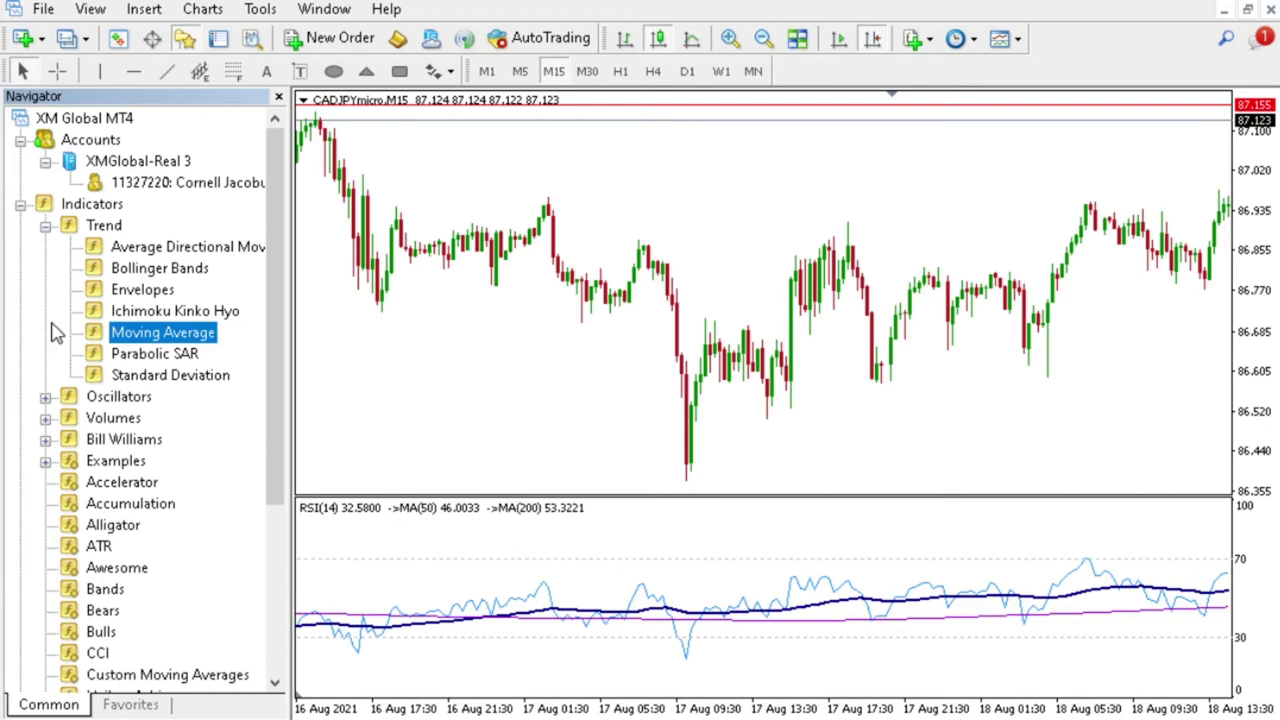
- Delete the MA(200) and MA(50) lines from the RSI window
mouse_move(828, 632)
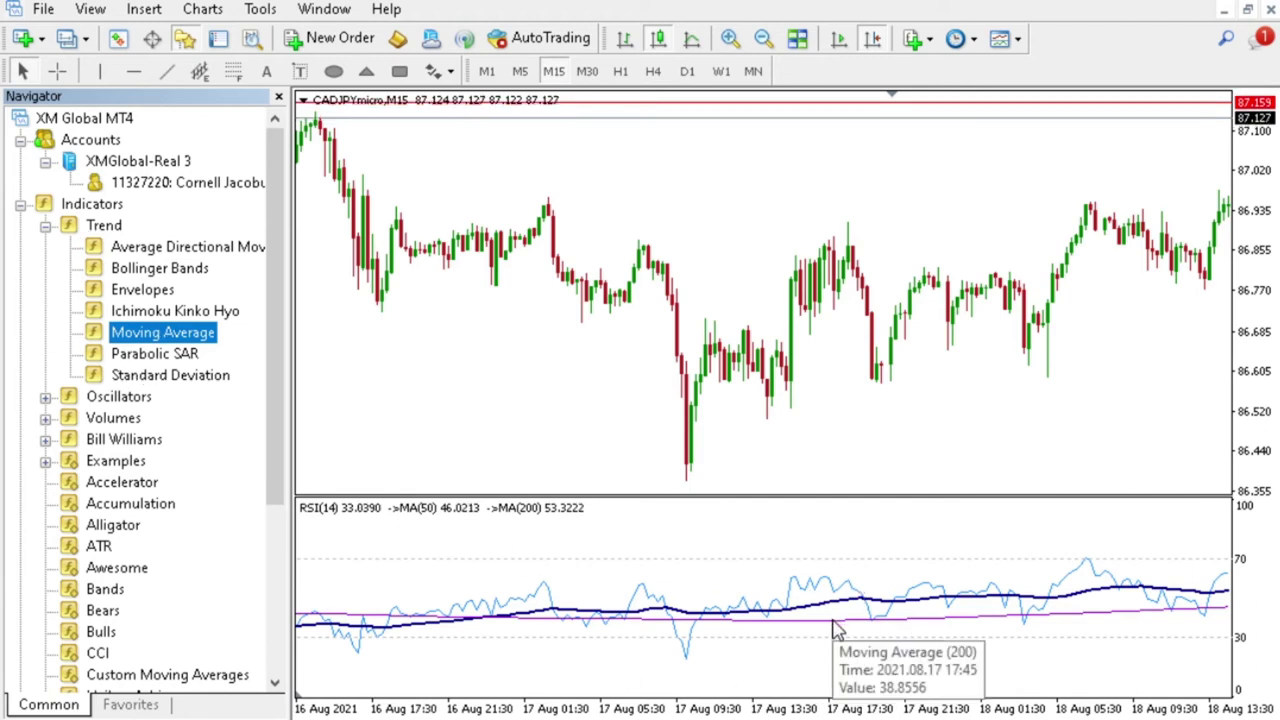
right_click(836, 628)
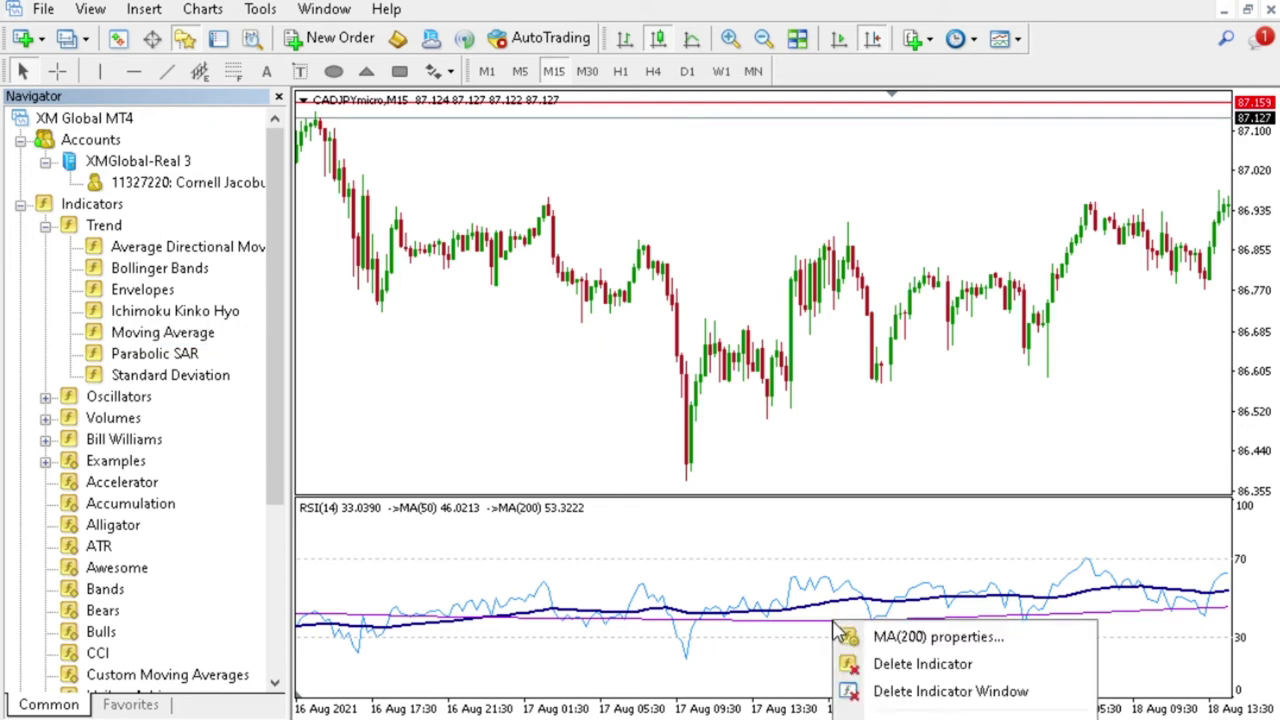
left_click(880, 663)
right_click(836, 628)
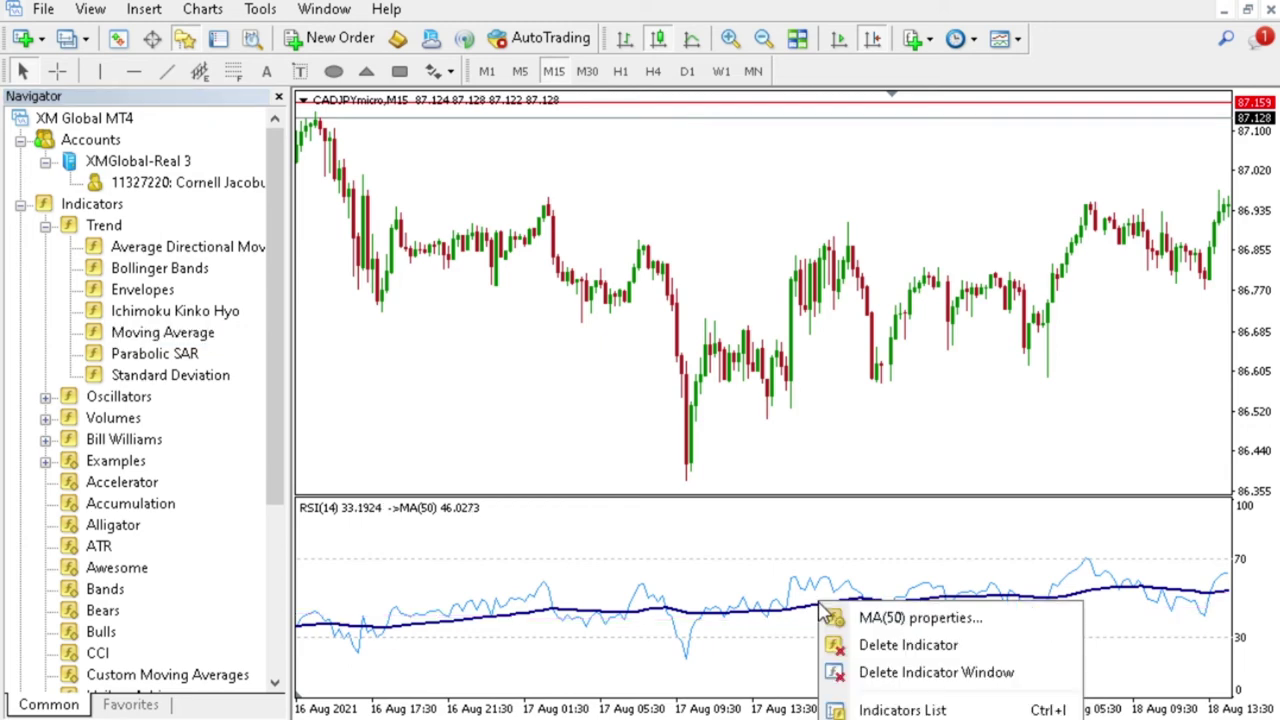
left_click(868, 646)
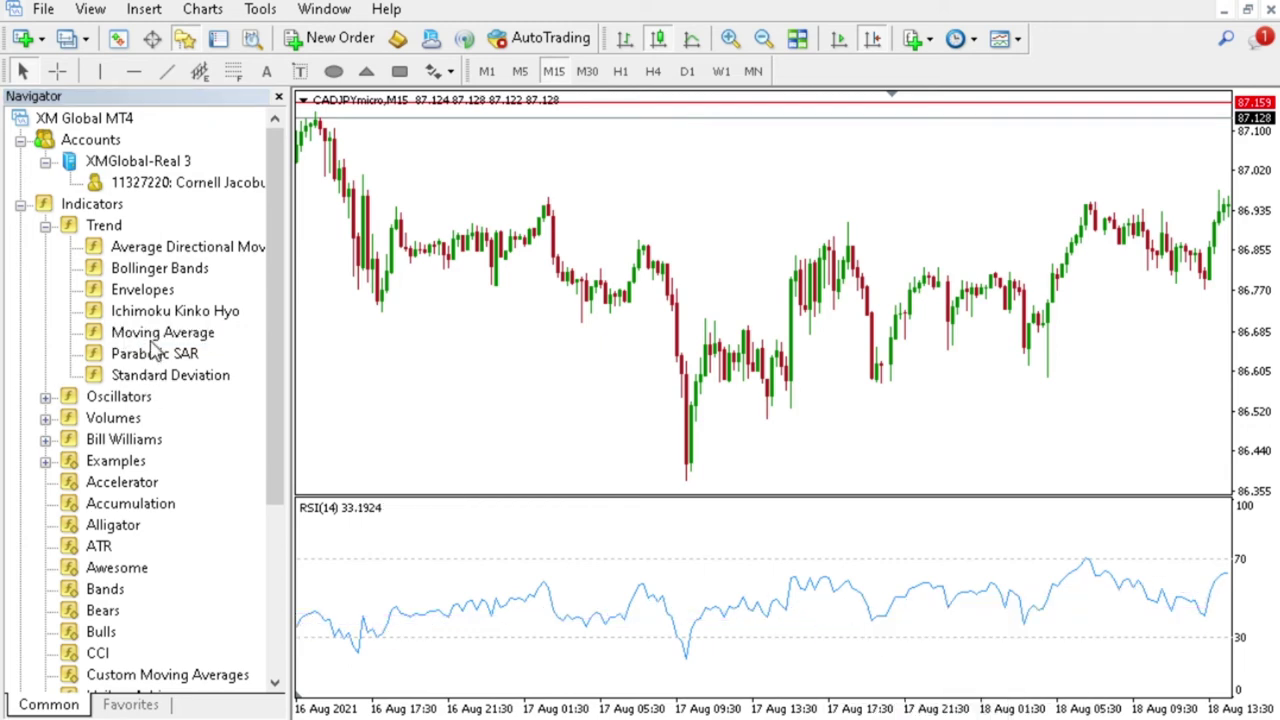
left_click_drag(160, 269, 806, 601)
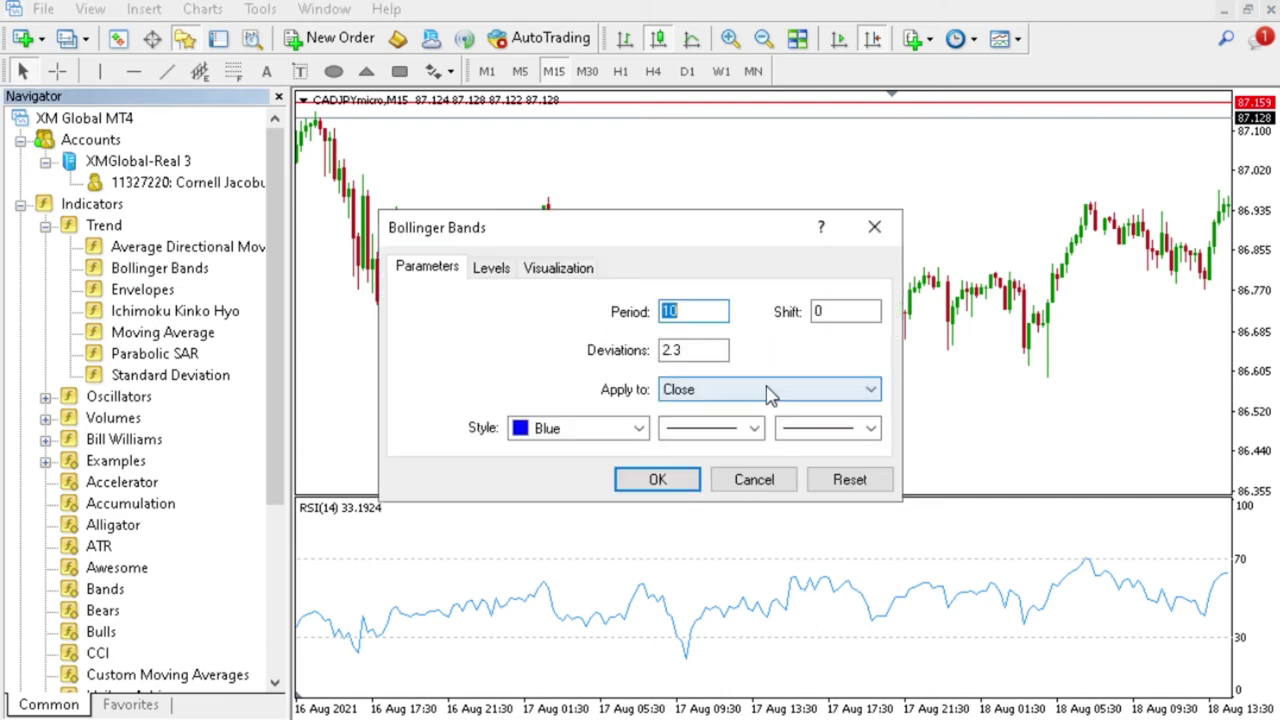
- Apply the period-10, 2.3-deviation Bollinger Bands to Previous Indicator's Data in the RSI window
left_click(818, 390)
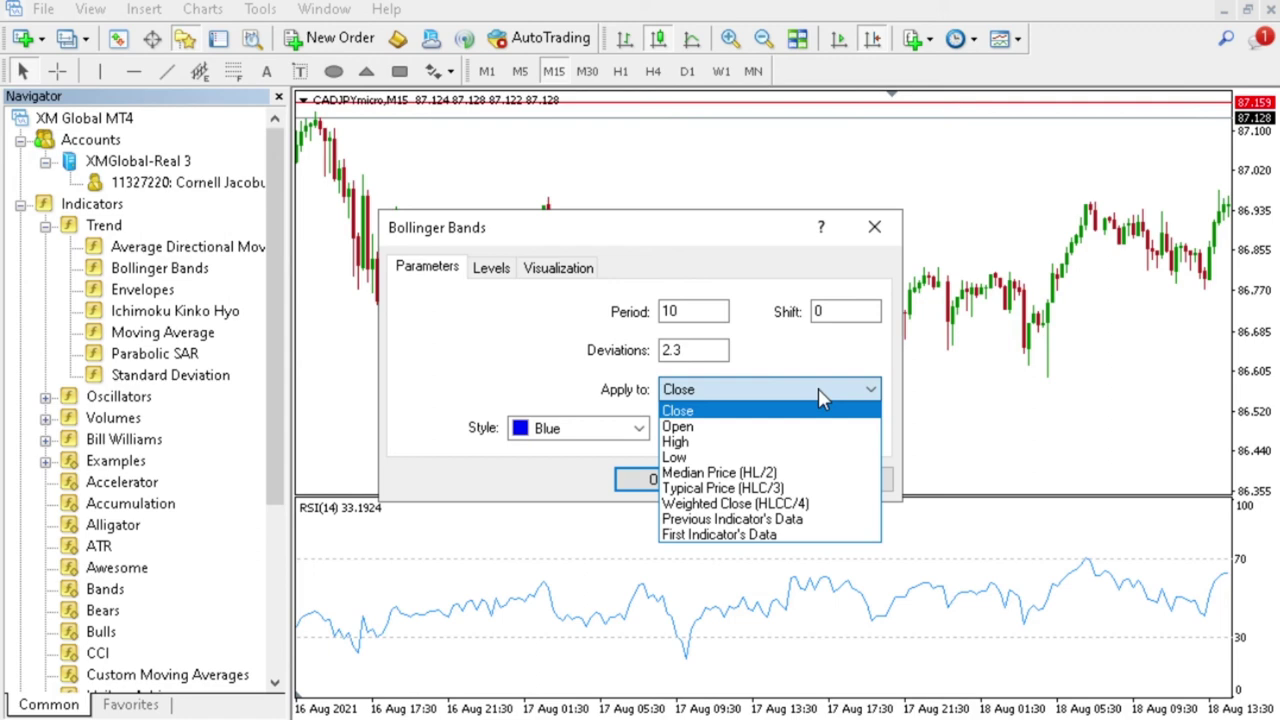
left_click(770, 519)
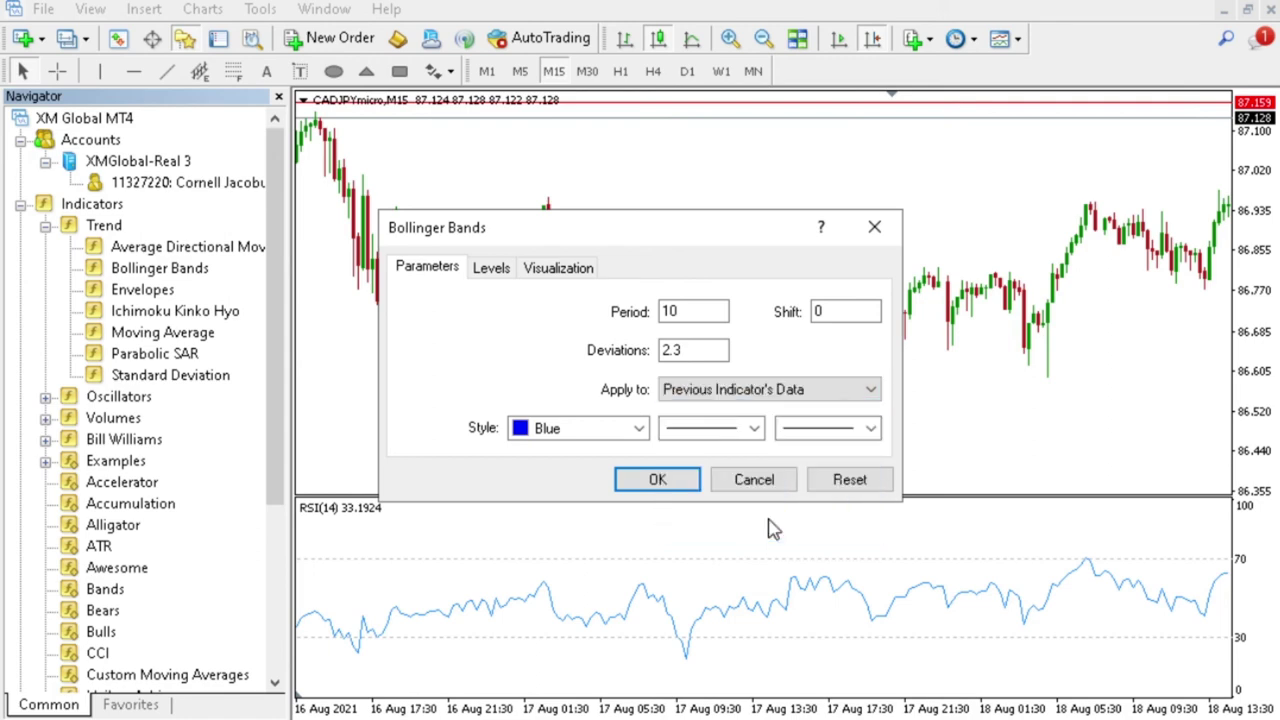
left_click(664, 481)
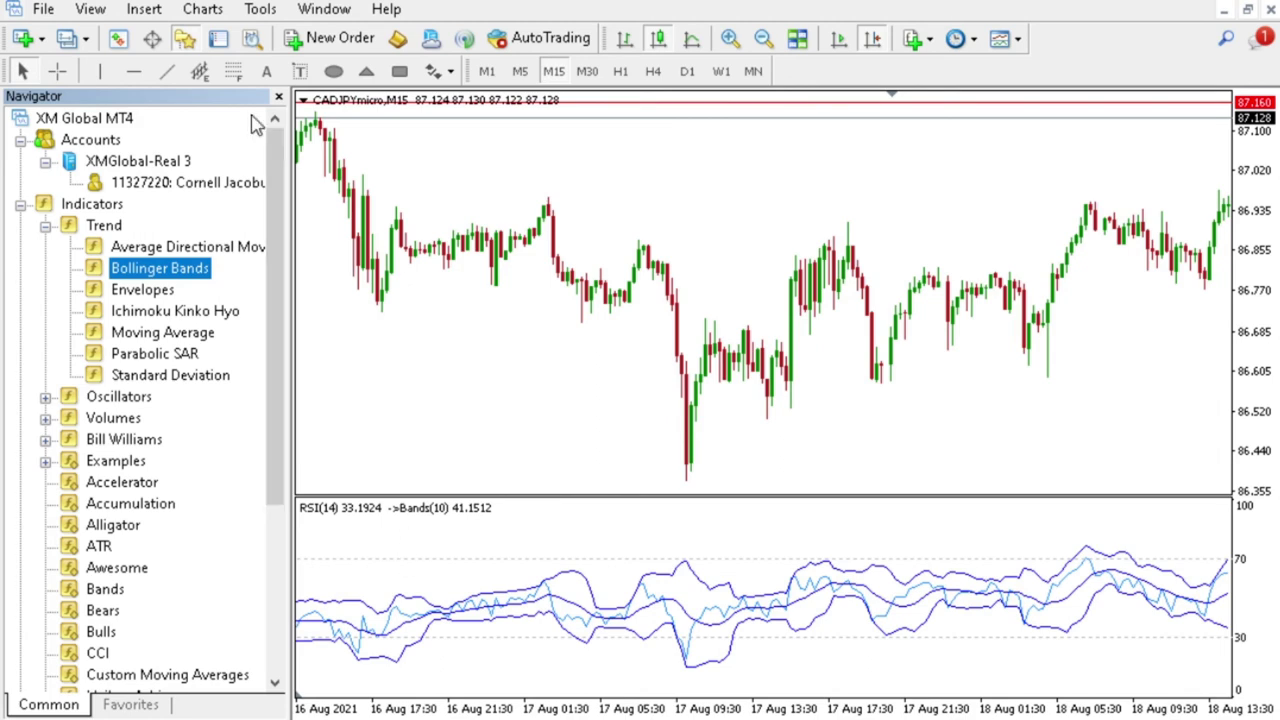
- Close the Navigator panel so the CADJPY chart and RSI window widen
left_click(278, 96)
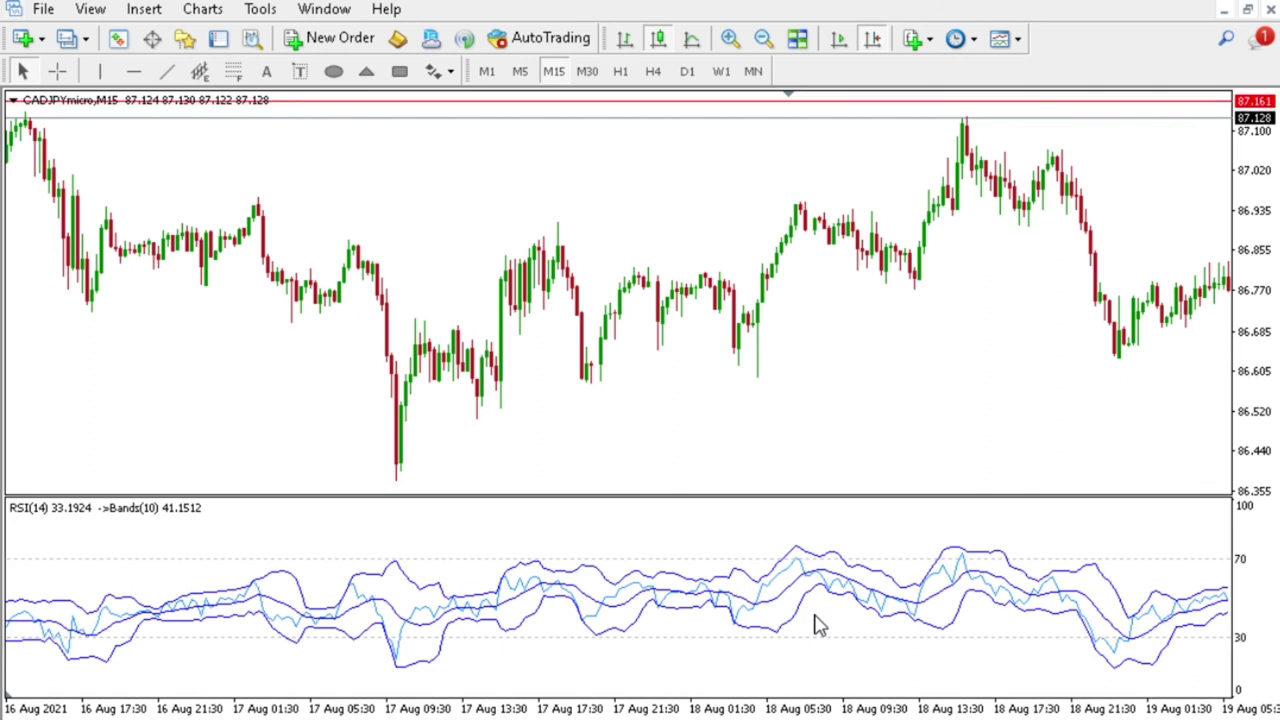
mouse_move(822, 583)
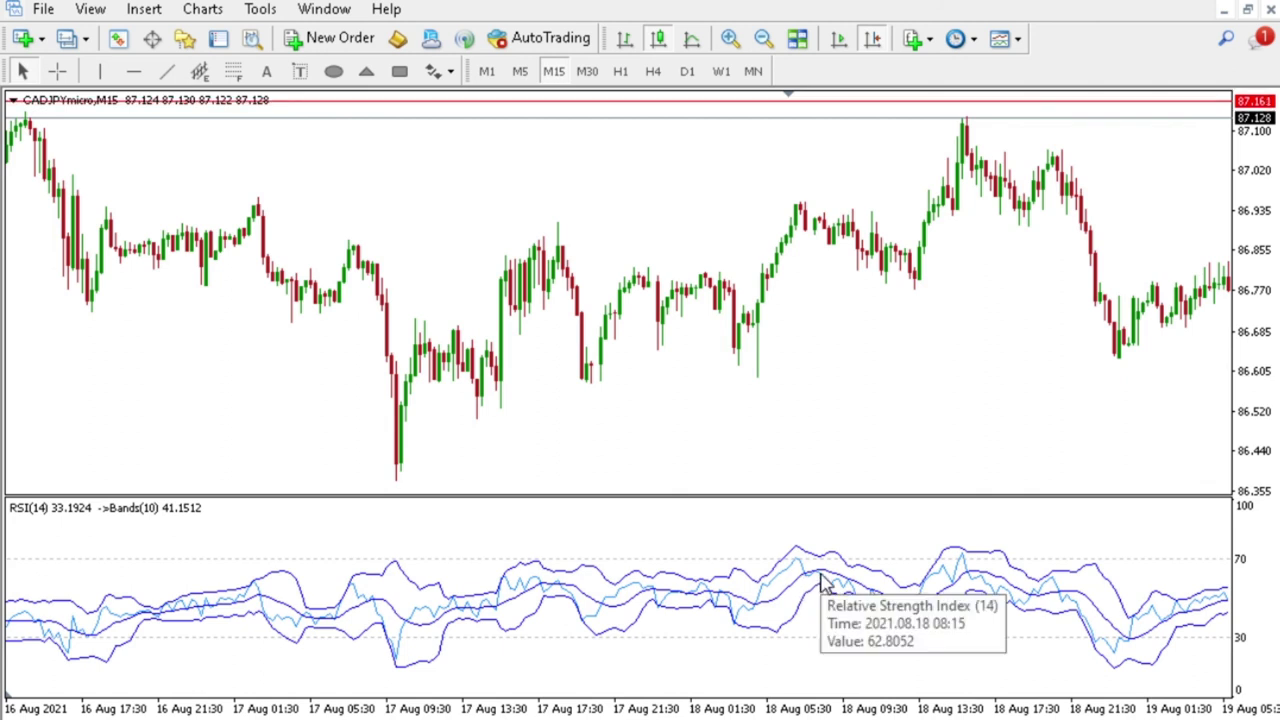